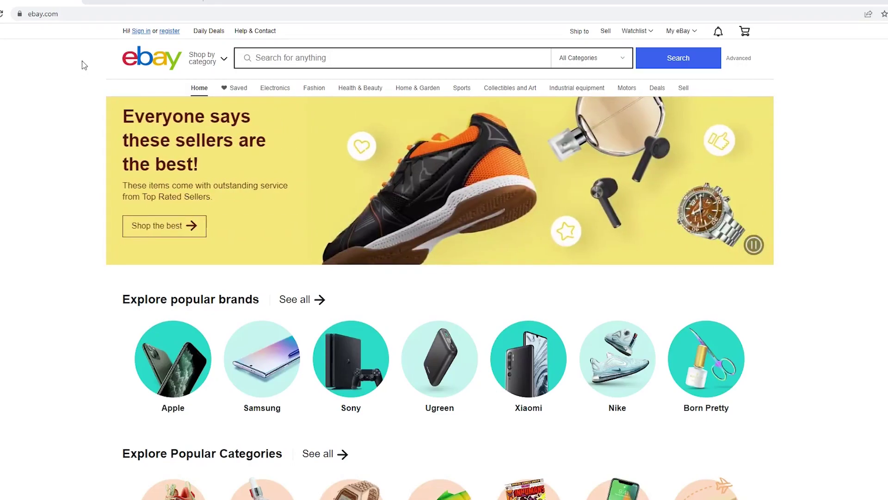
Open eBay's registration page and switch the sign-up form to a Business account.
left_click(174, 33)
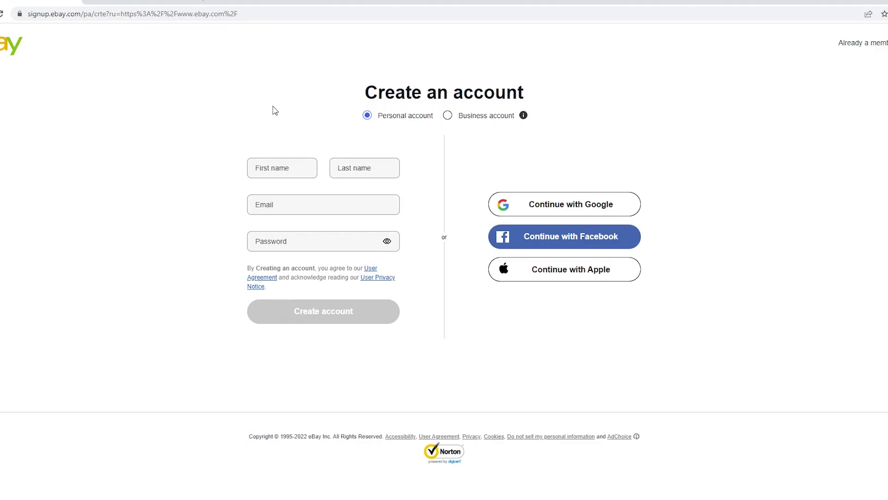
left_click(448, 115)
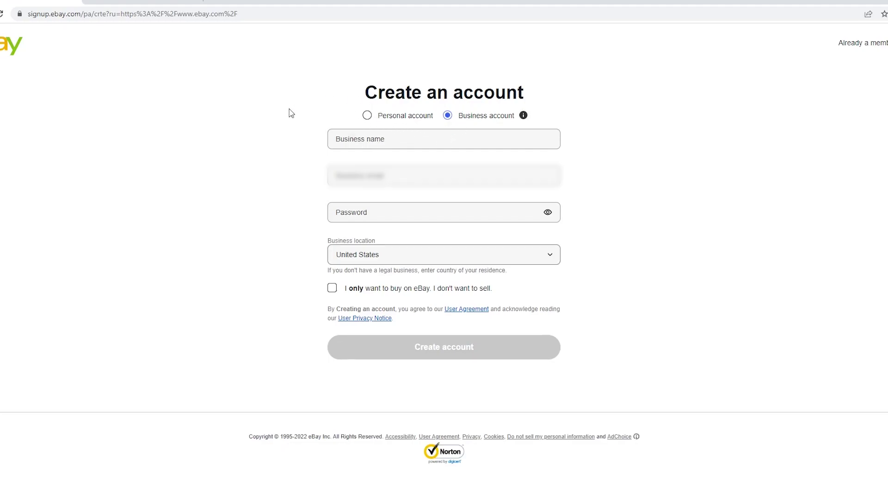
Enter the business name, paste the email, set a password, and choose Lithuania as business location.
left_click(389, 143)
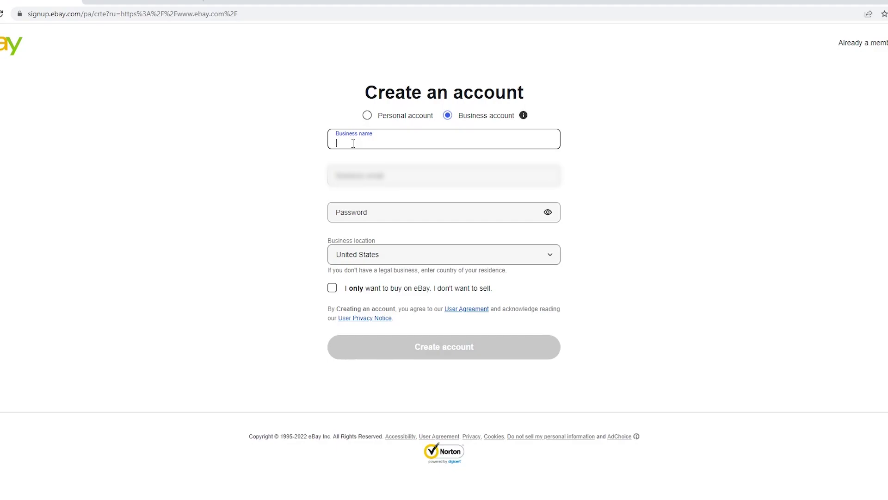
type("Daniel USA")
key("Tab")
key("ctrl+v")
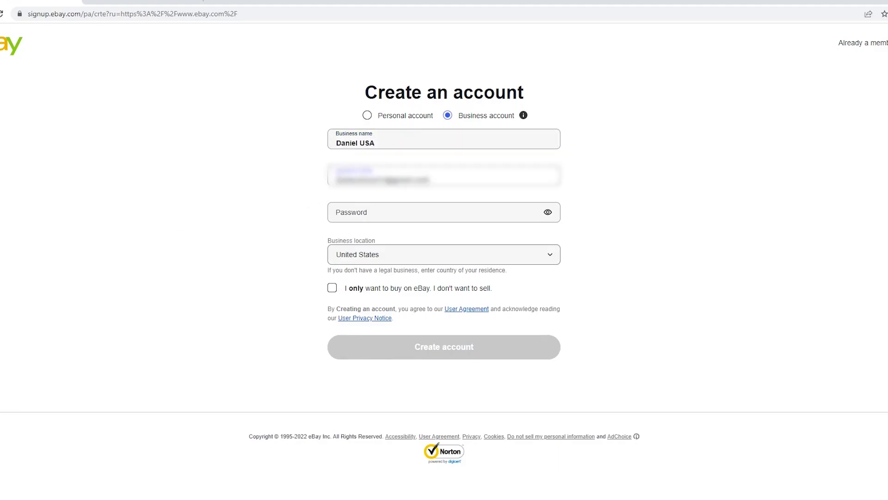
left_click(270, 219)
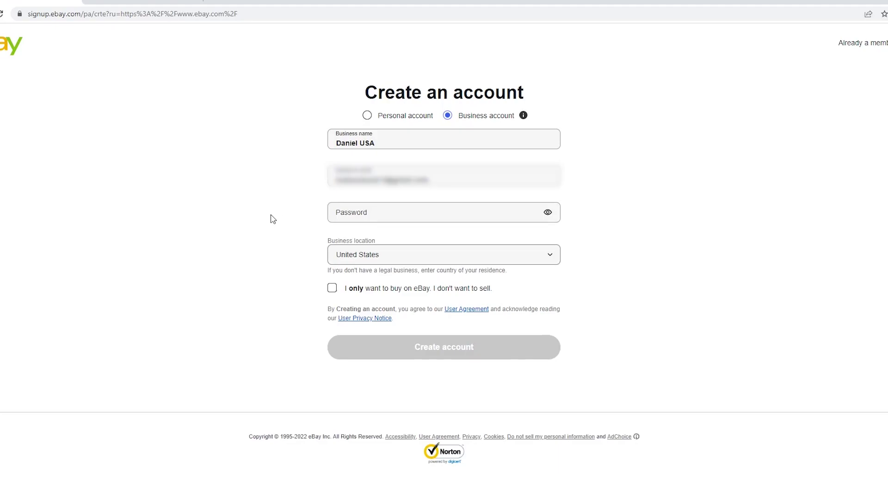
left_click(367, 215)
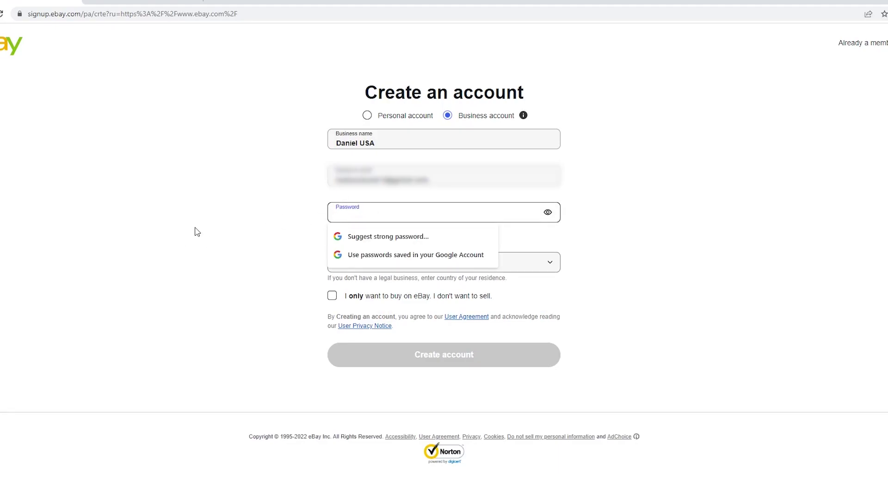
type("•••")
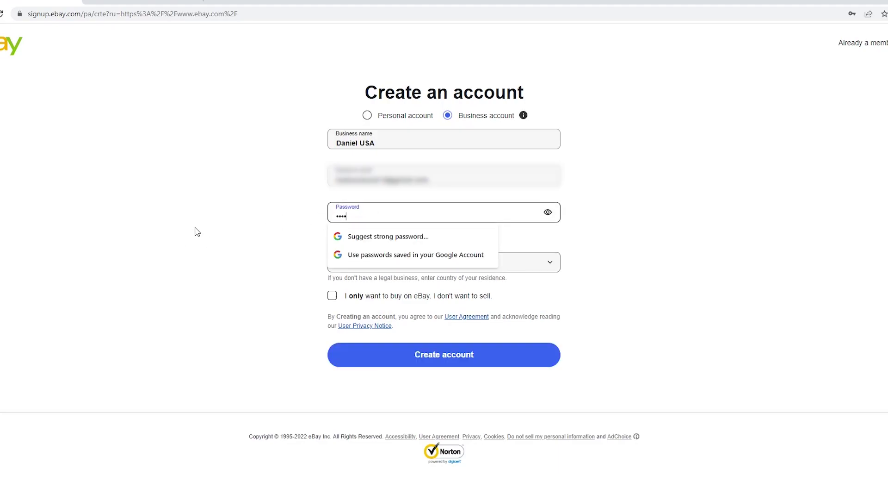
type("•••••••")
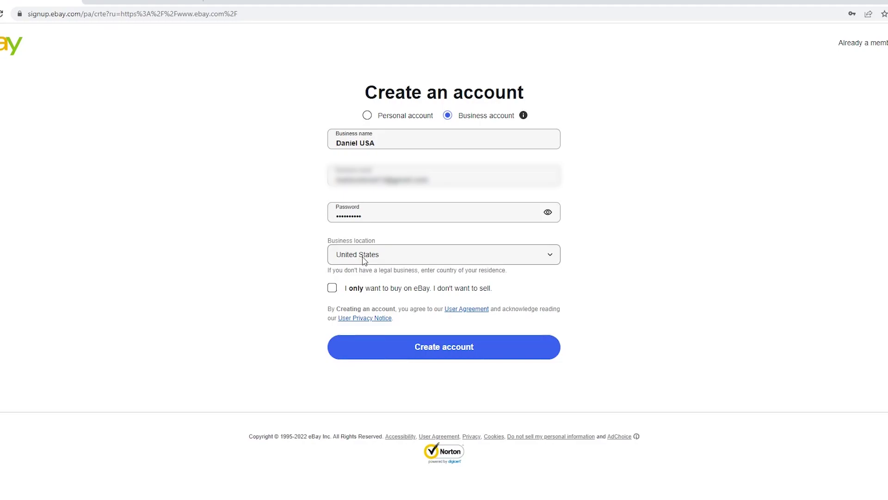
left_click(364, 259)
type("lith")
key("Return")
Submit the business details, then copy the security code from the eBay email and verify it.
left_click(451, 356)
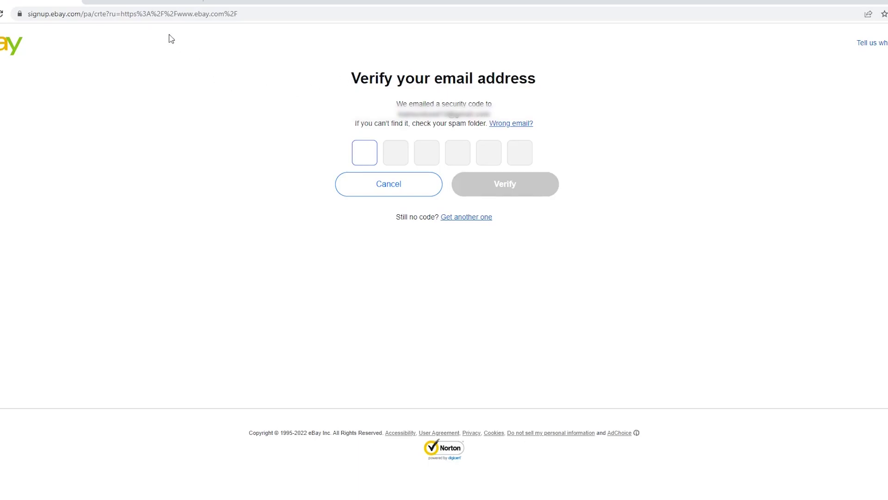
left_click(155, 4)
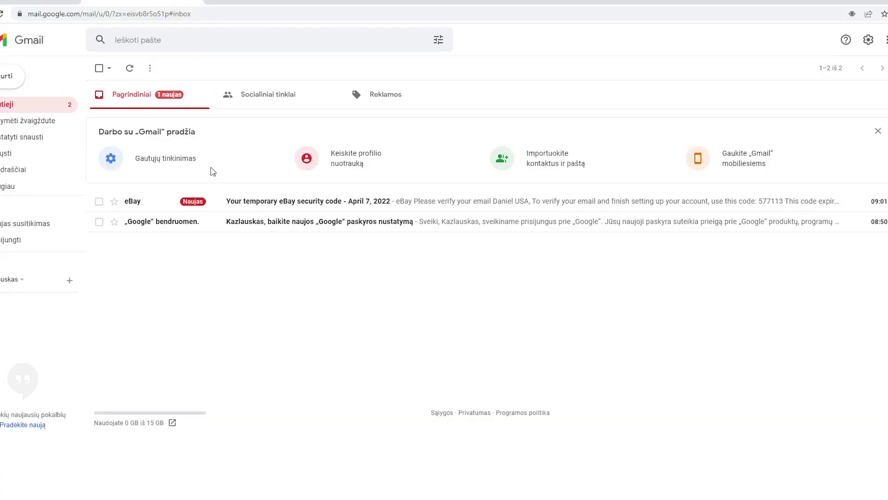
left_click(279, 200)
double_click(369, 322)
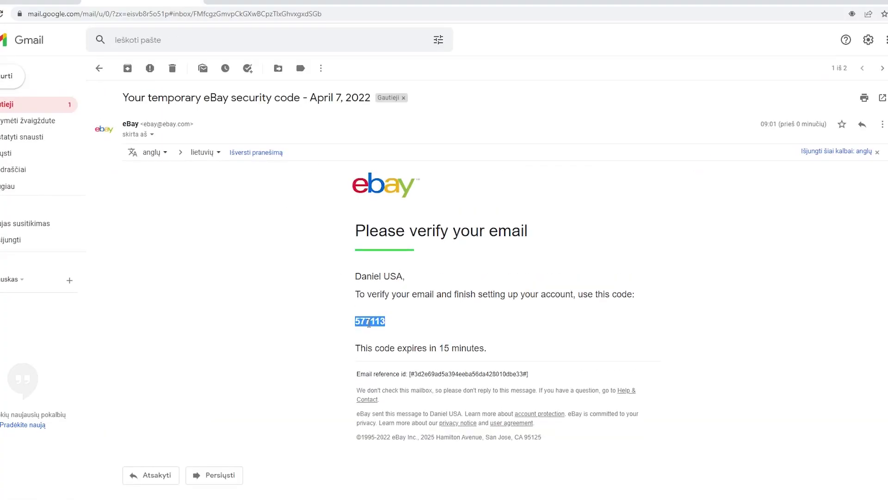
key("ctrl+c")
left_click(57, 3)
key("ctrl+v")
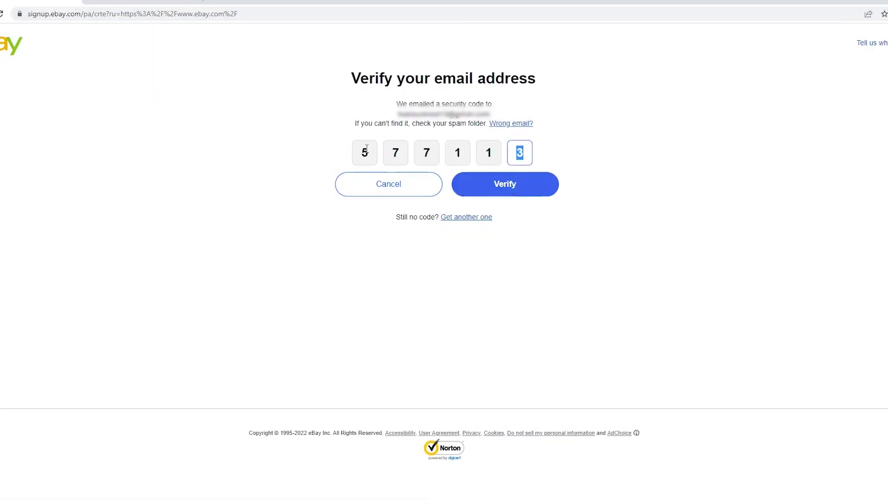
left_click(506, 193)
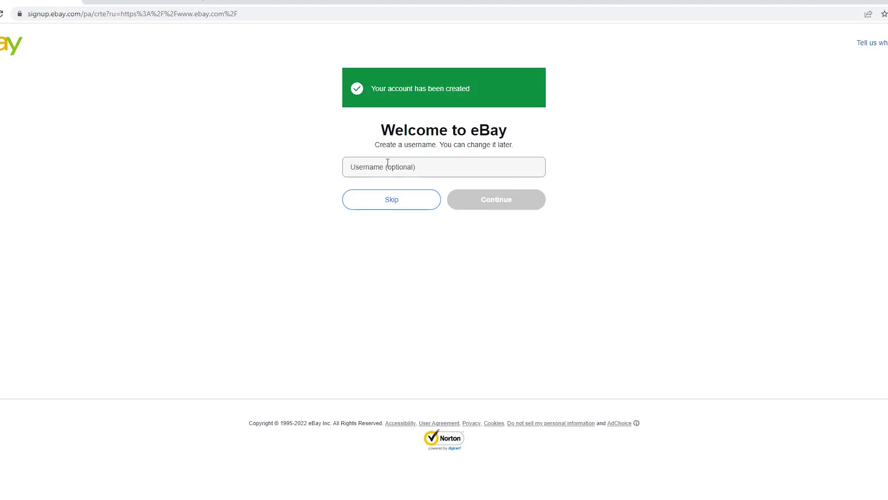
Set an available username for the account and continue.
left_click(356, 166)
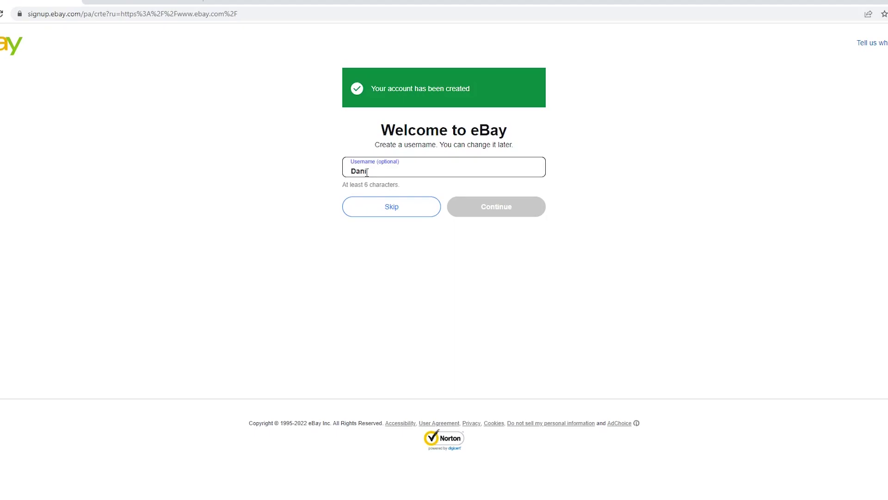
type("el")
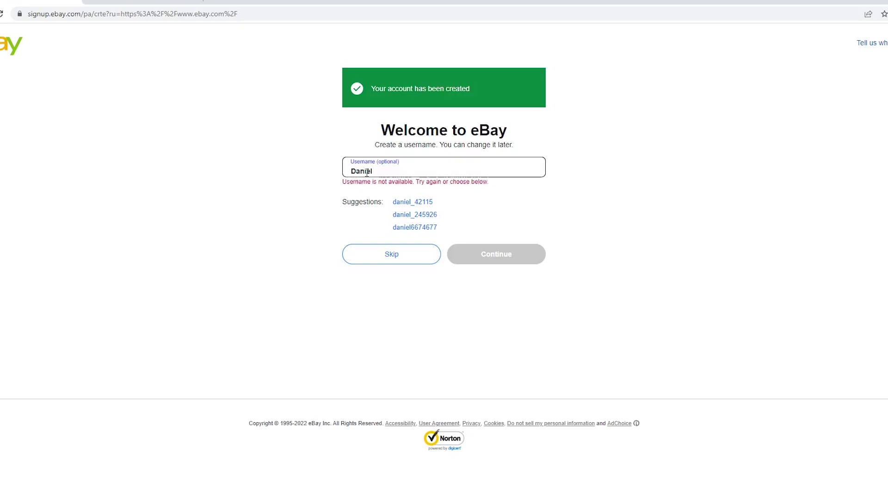
type("Corp202")
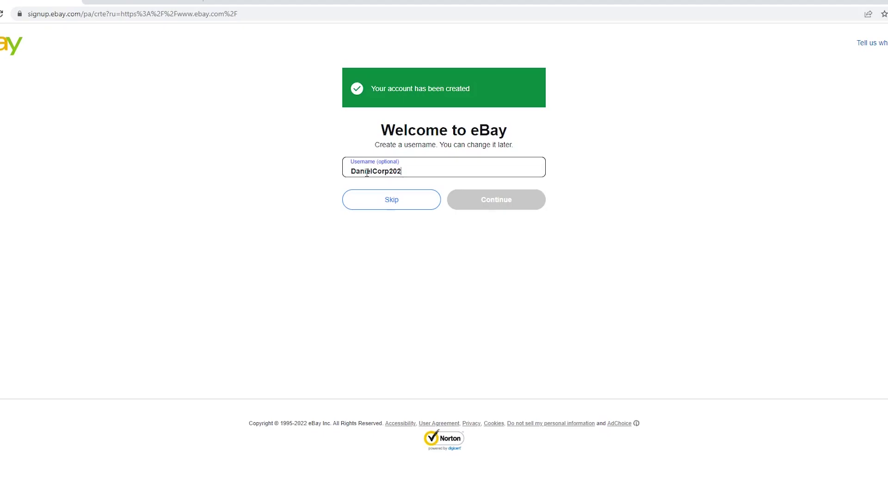
type("2")
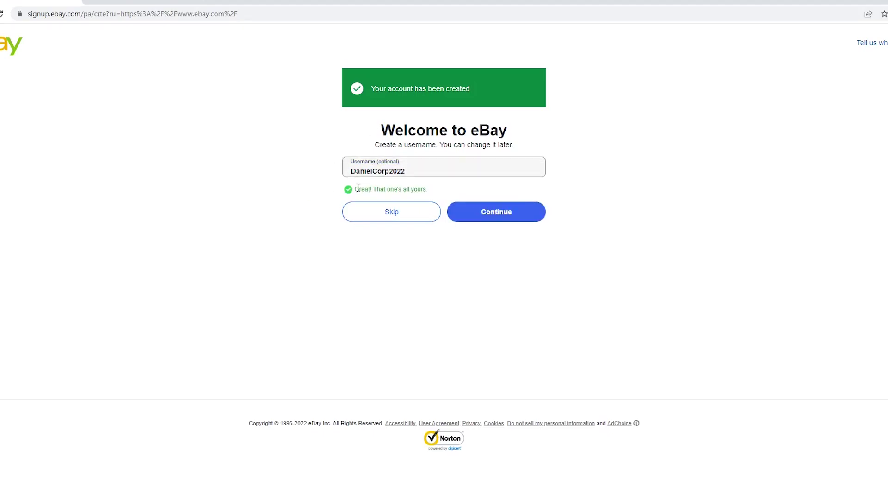
left_click(493, 215)
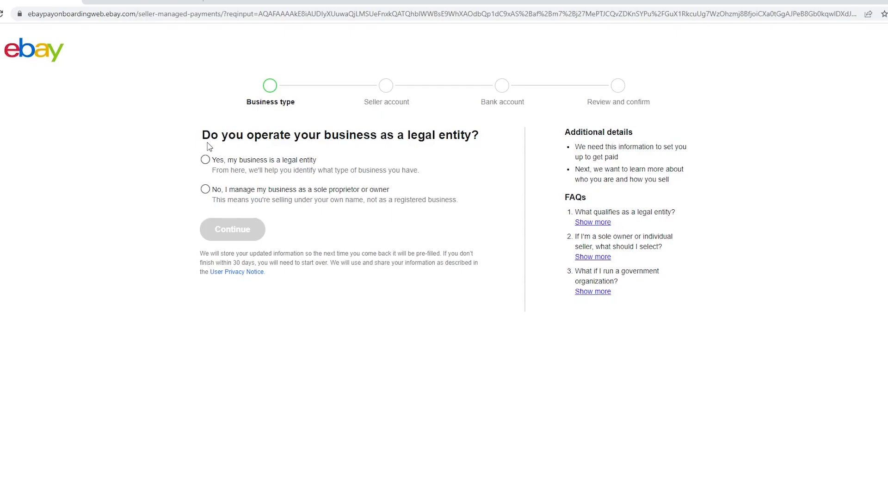
Answer the Business type question with 'No, I manage my business as a sole proprietor or owner'.
left_click_drag(203, 137, 434, 135)
left_click(444, 135)
left_click(205, 160)
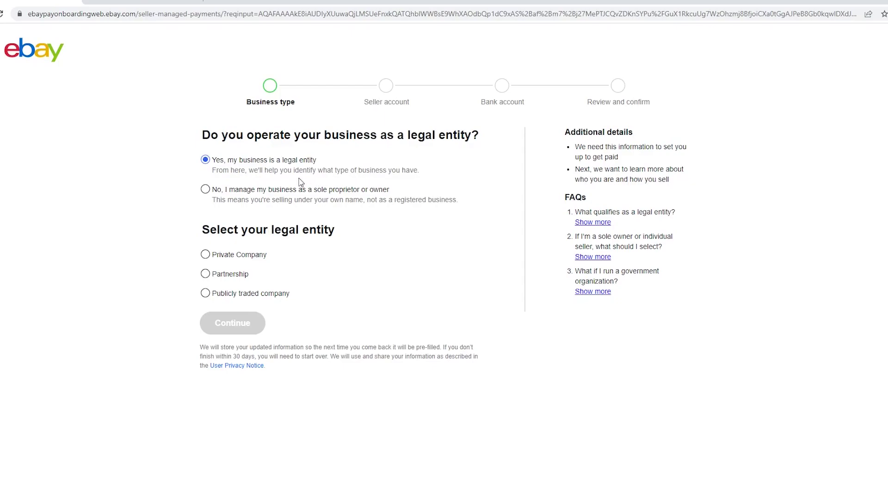
left_click(206, 189)
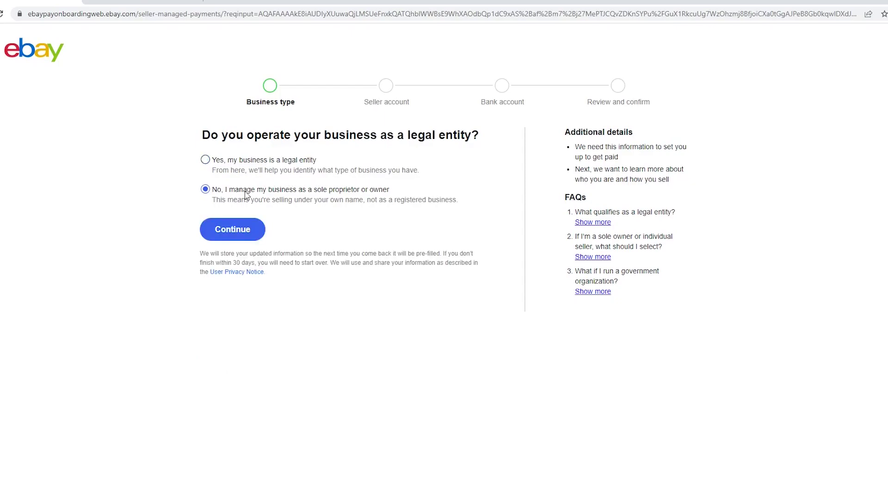
double_click(379, 190)
left_click(284, 192)
left_click(255, 171)
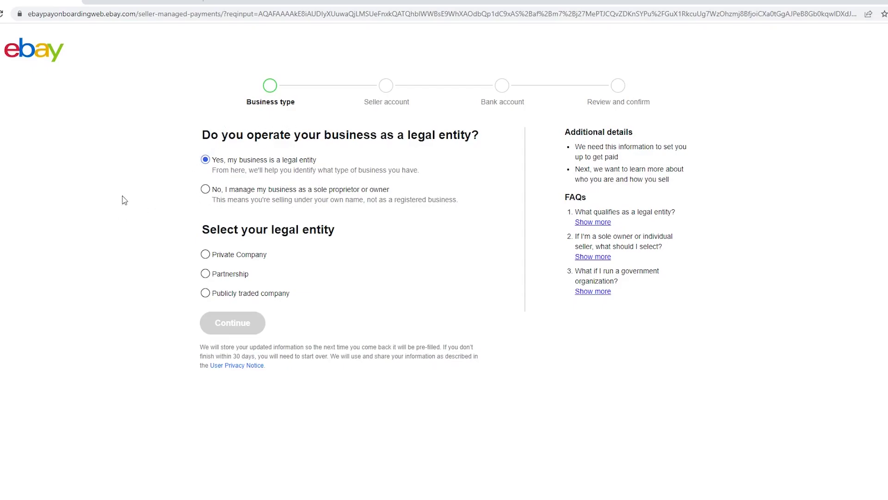
left_click(206, 190)
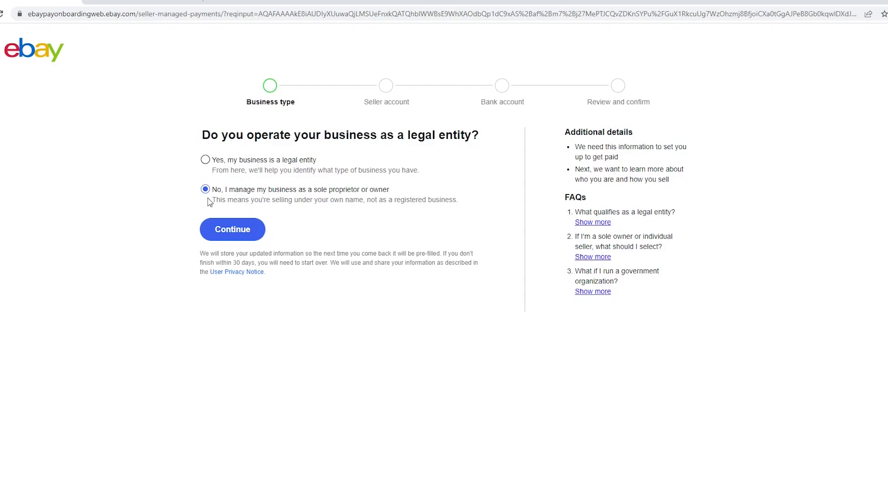
Continue to the identity form and fill in the residential address and phone number.
left_click(232, 230)
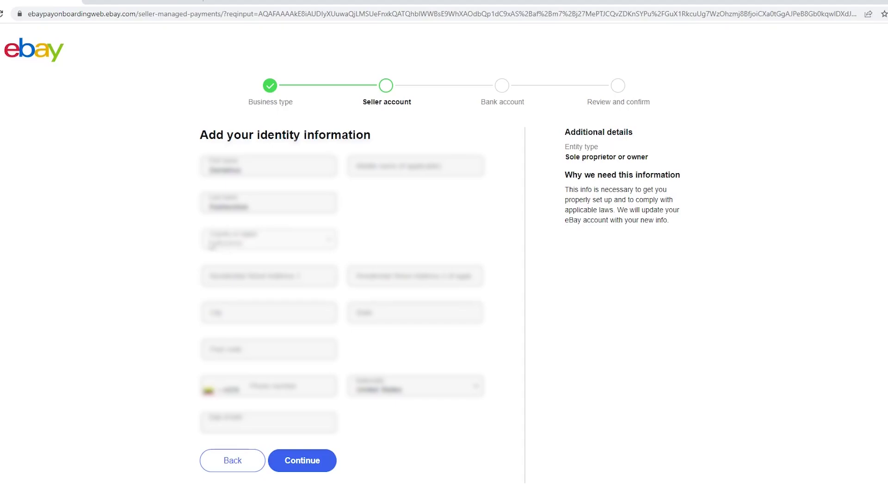
left_click(272, 273)
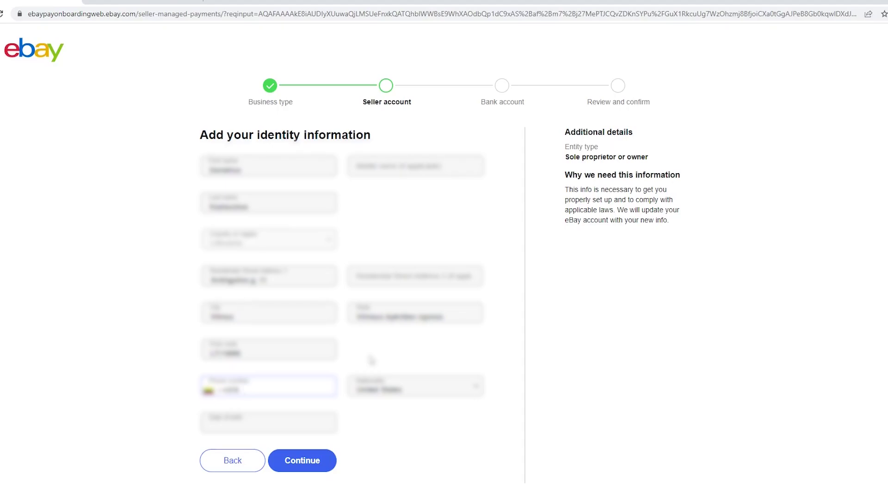
type("68809870")
left_click(384, 359)
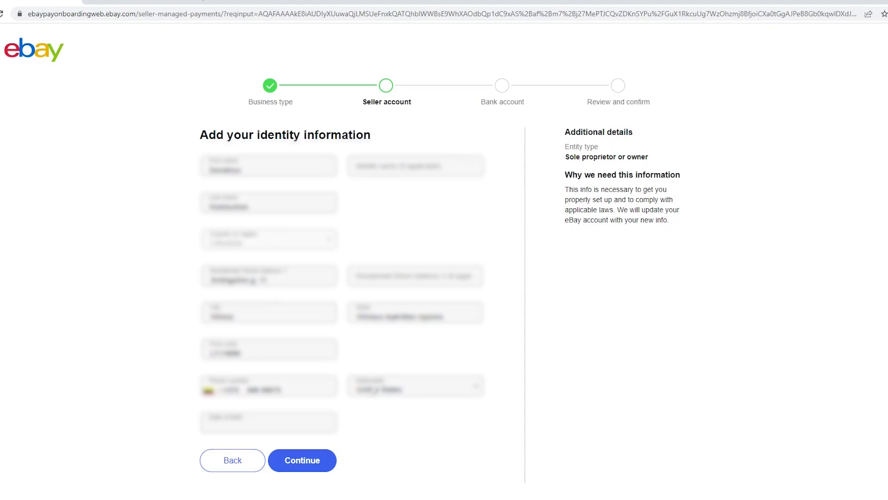
Set nationality to Lithuania and begin the date of birth with '01'.
left_click(381, 396)
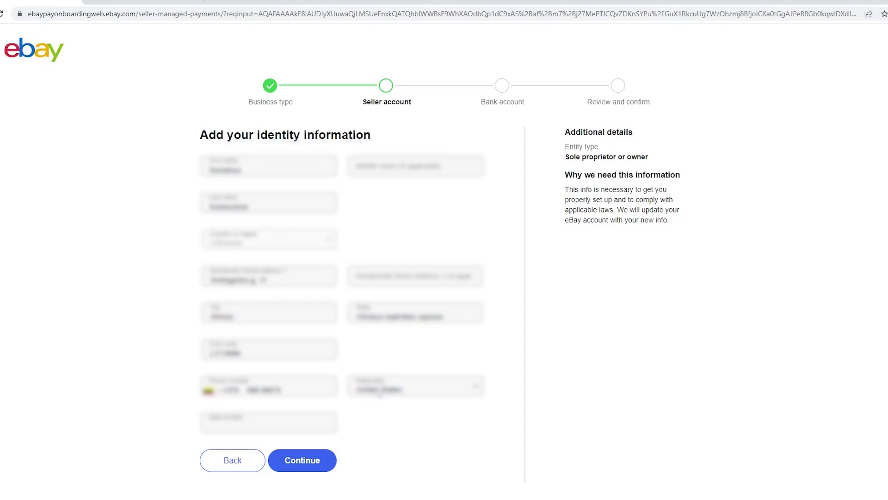
left_click(408, 396)
type("lith")
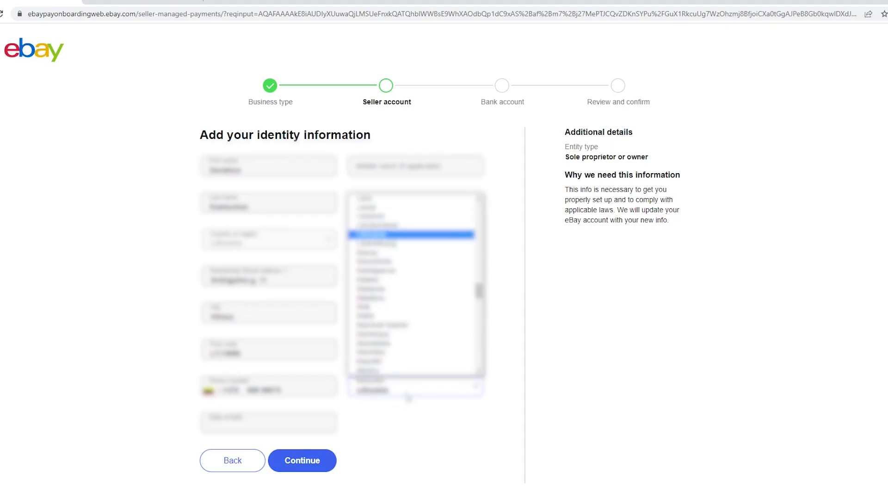
left_click(388, 236)
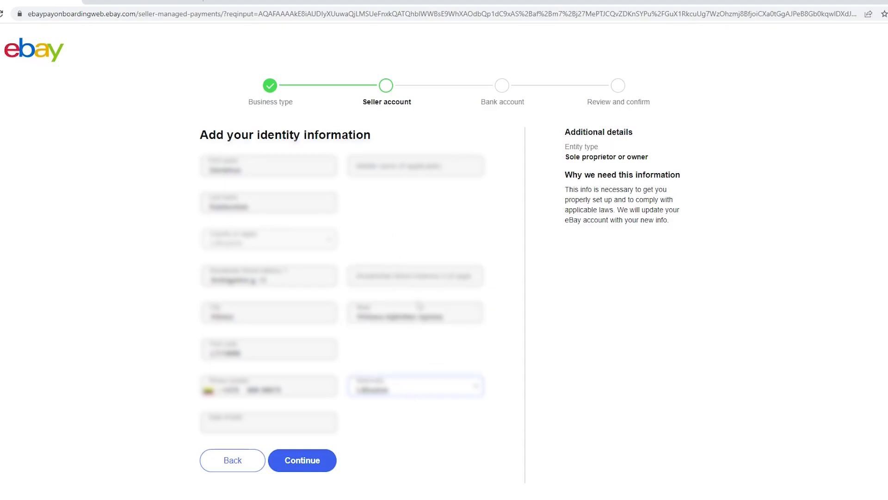
left_click(379, 415)
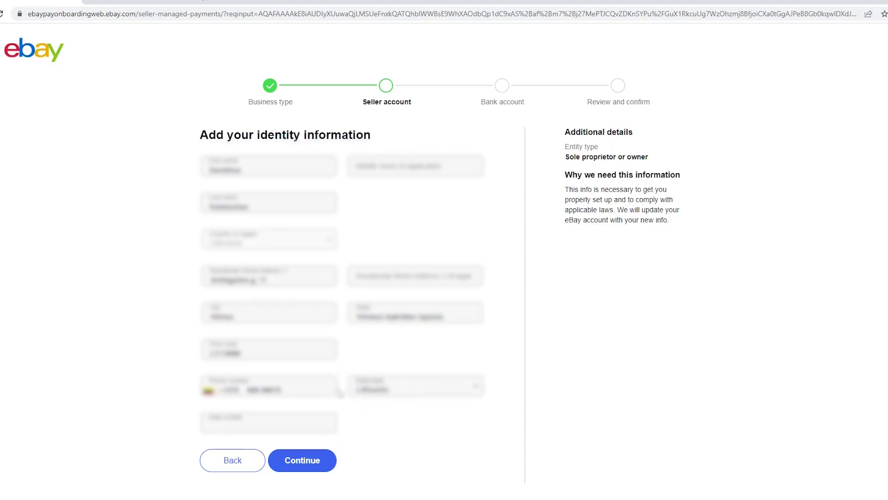
left_click(261, 420)
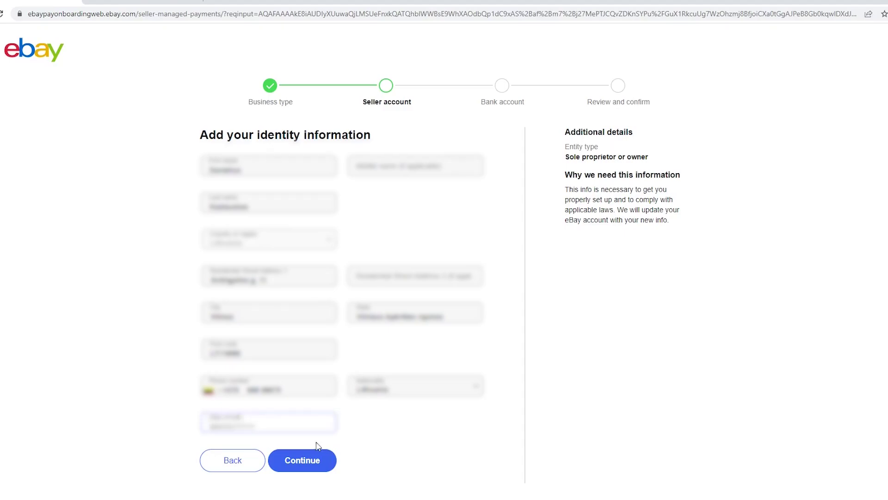
type("01")
Finish typing the date of birth, correcting the mistyped year to 1999.
key("BackSpace")
key("BackSpace")
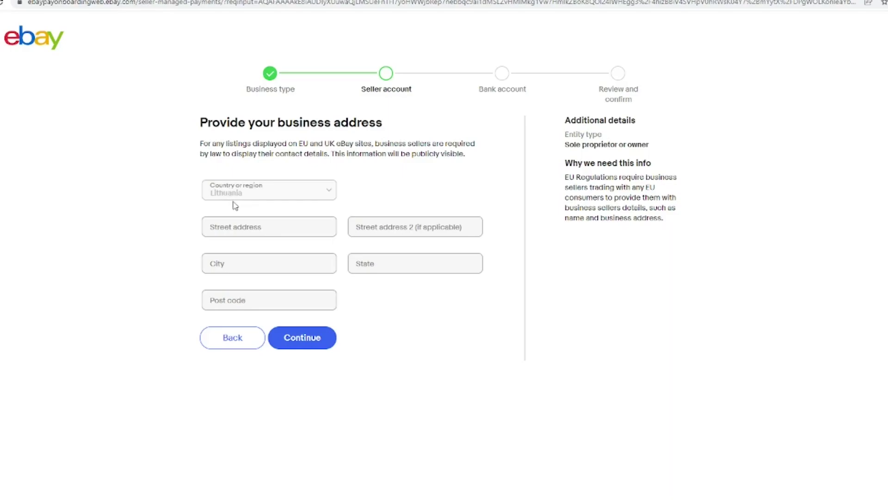
Fill the business street address and postal code from autofill suggestions and continue.
left_click(245, 222)
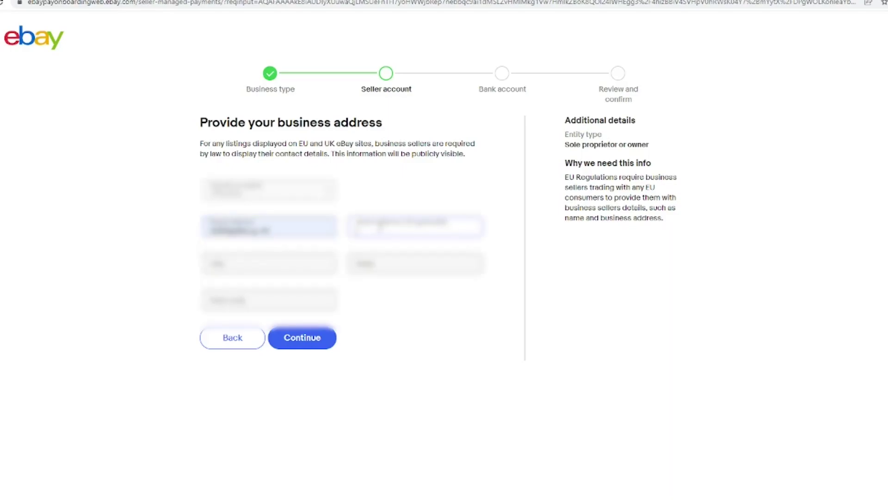
left_click(276, 298)
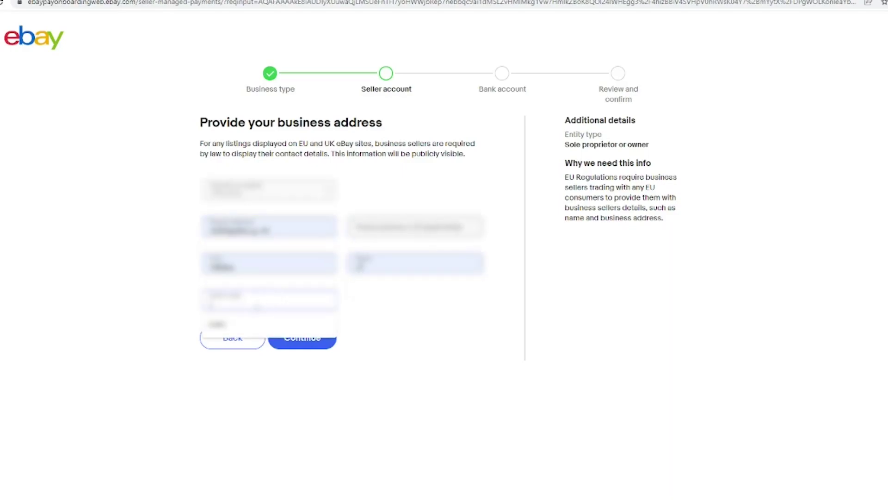
left_click(231, 318)
left_click(293, 346)
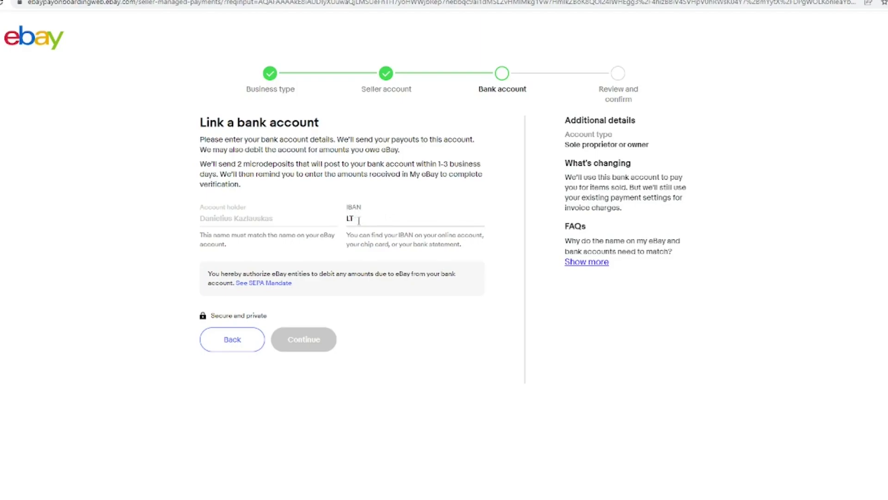
Replace the LT prefix with the full pasted IBAN and submit the bank details.
left_click_drag(359, 221, 310, 220)
key("BackSpace")
key("ctrl+v")
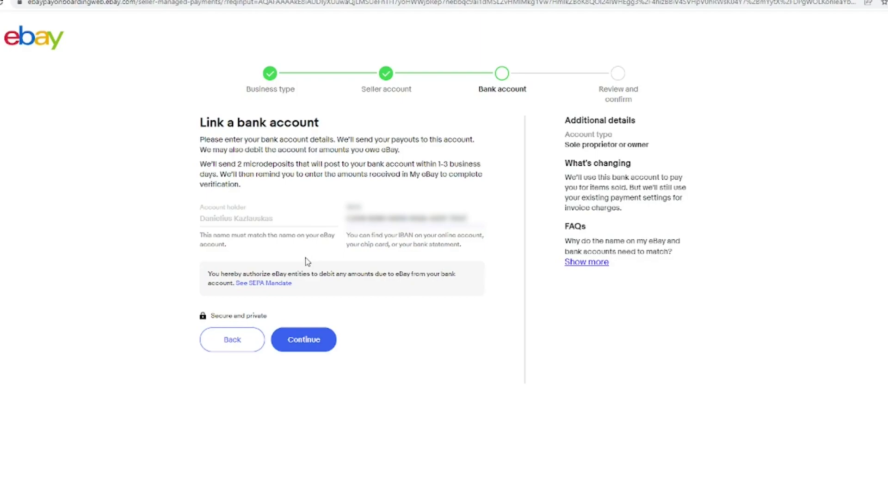
left_click(302, 341)
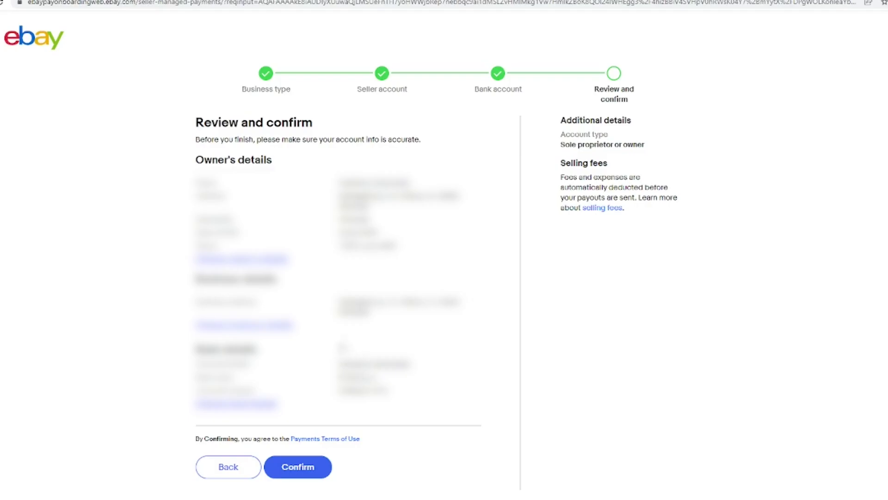
Confirm the details on the Review and confirm page to create the business account.
left_click(307, 472)
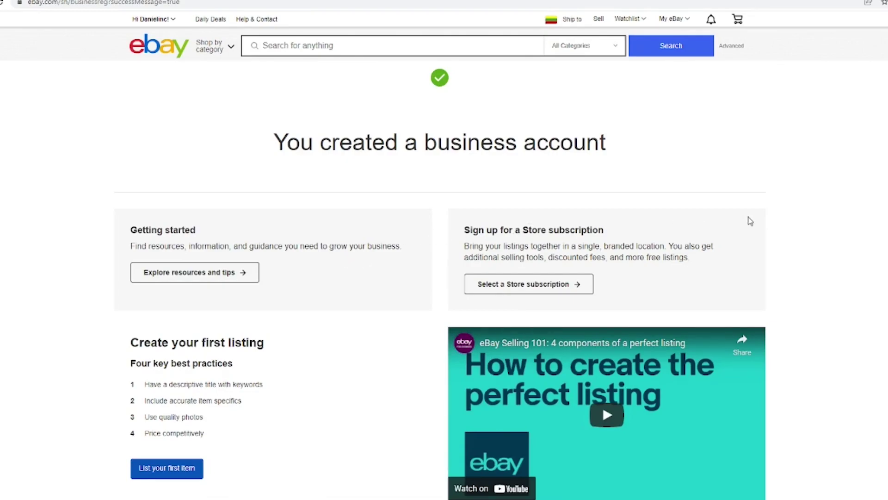
Open the Seller Hub selling overview from My eBay, reaching the inbox with two welcome messages.
mouse_move(676, 18)
left_click(670, 120)
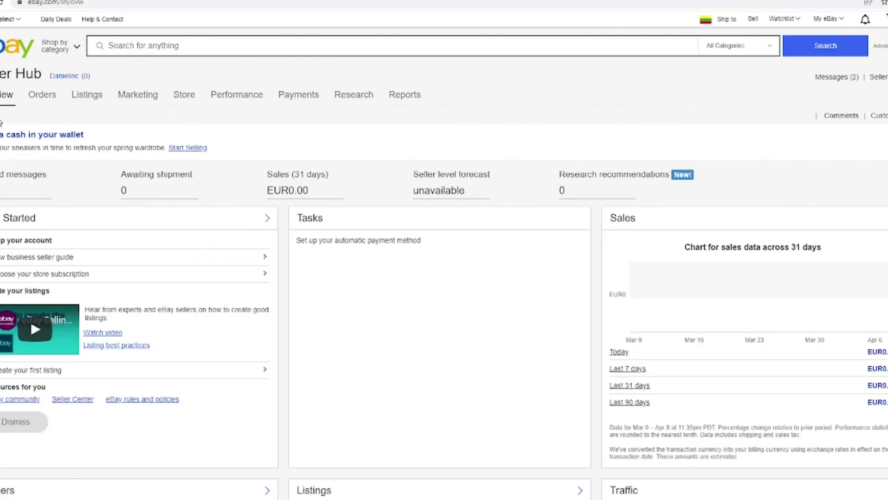
left_click_drag(1, 133, 484, 154)
left_click(484, 154)
Check the two welcome messages in Messages (2), then return to the eBay home page.
left_click(836, 77)
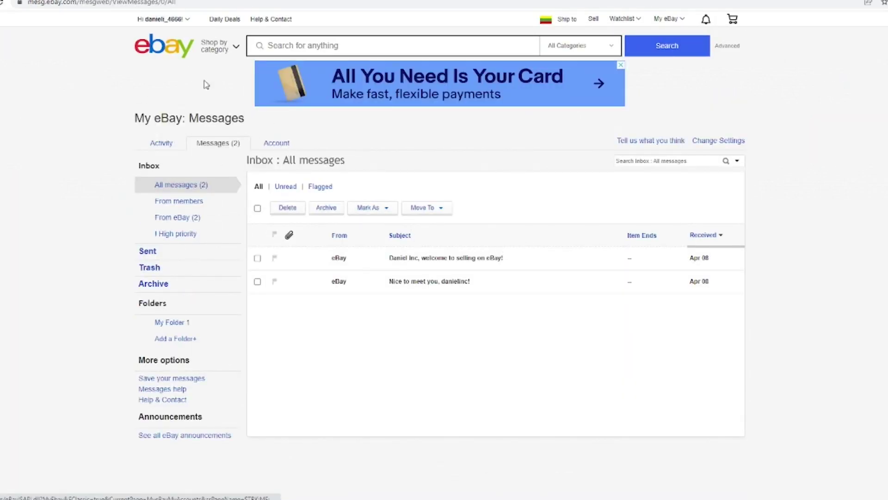
left_click(171, 55)
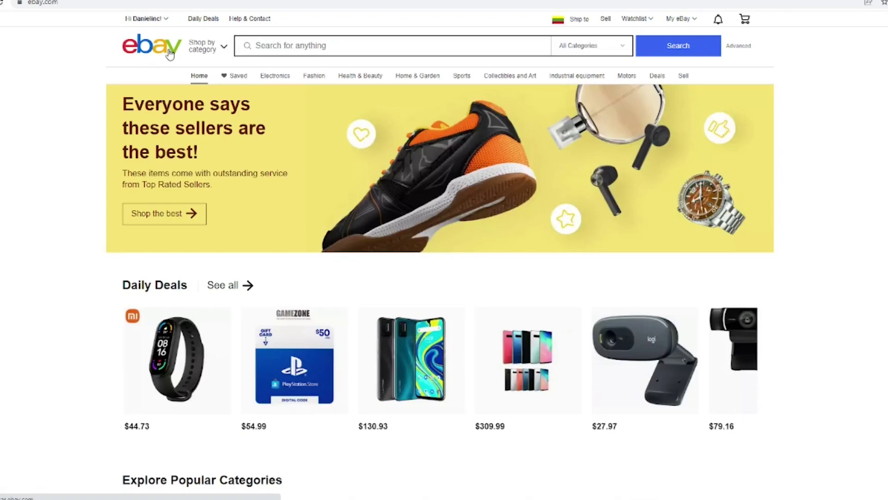